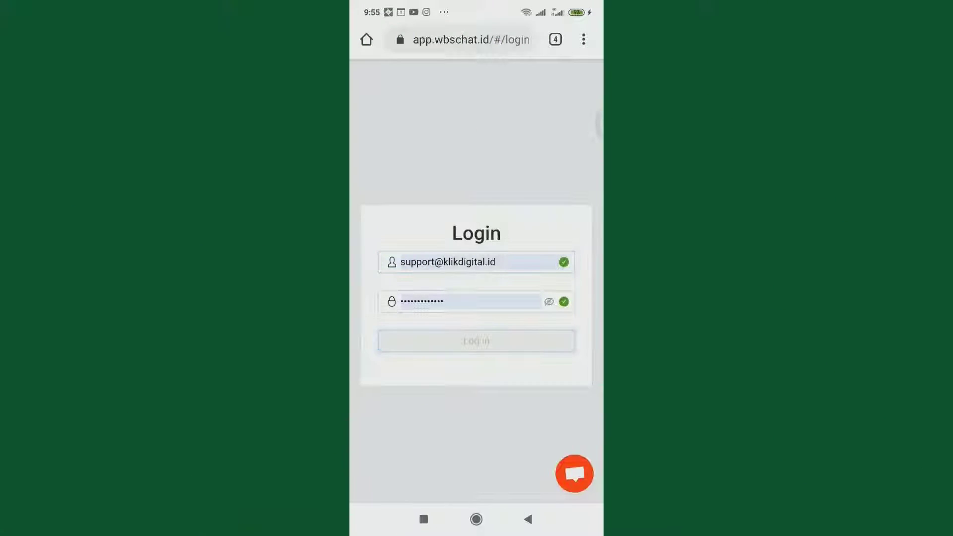
Step: Browse the app's section menu, log in, and open the empty Perangkat devices page
click(367, 78)
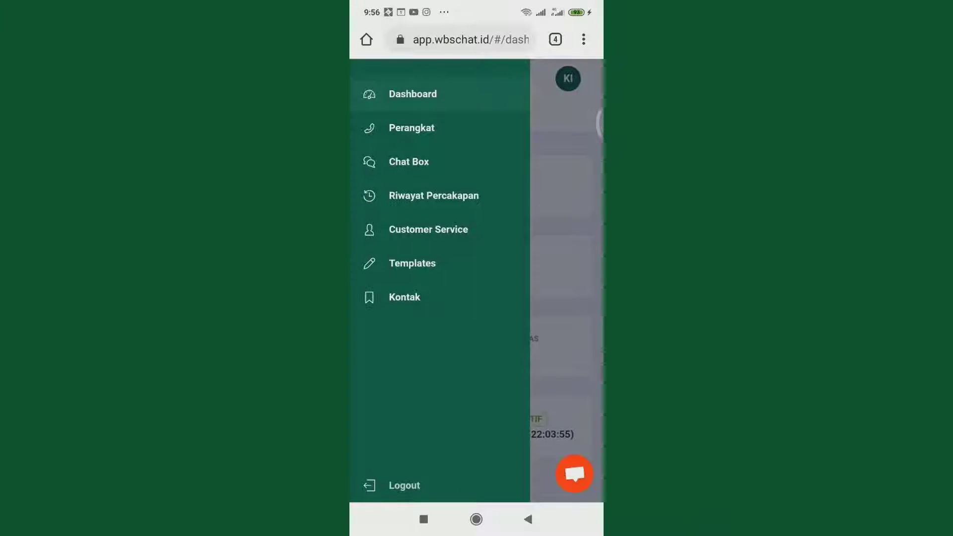
click(412, 128)
click(402, 214)
click(585, 83)
click(367, 79)
click(392, 194)
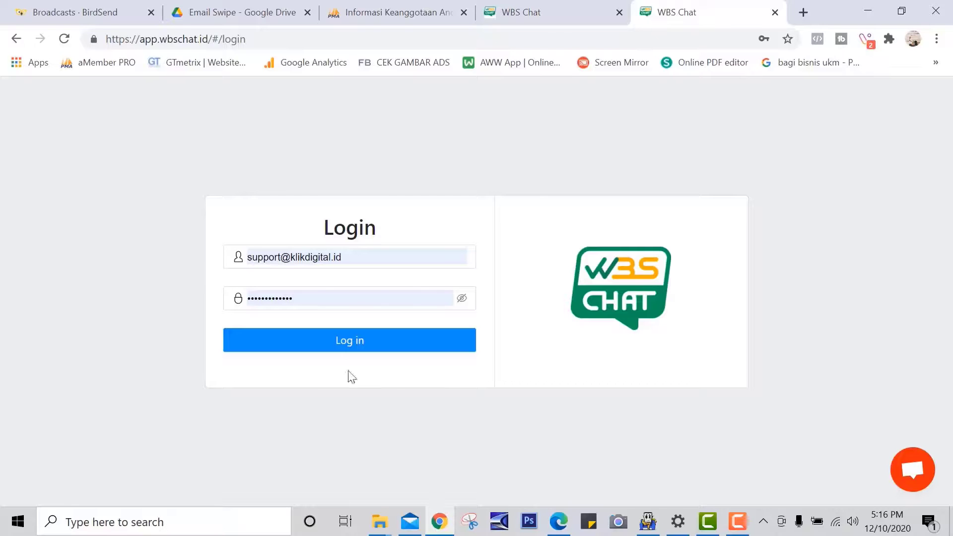
click(389, 344)
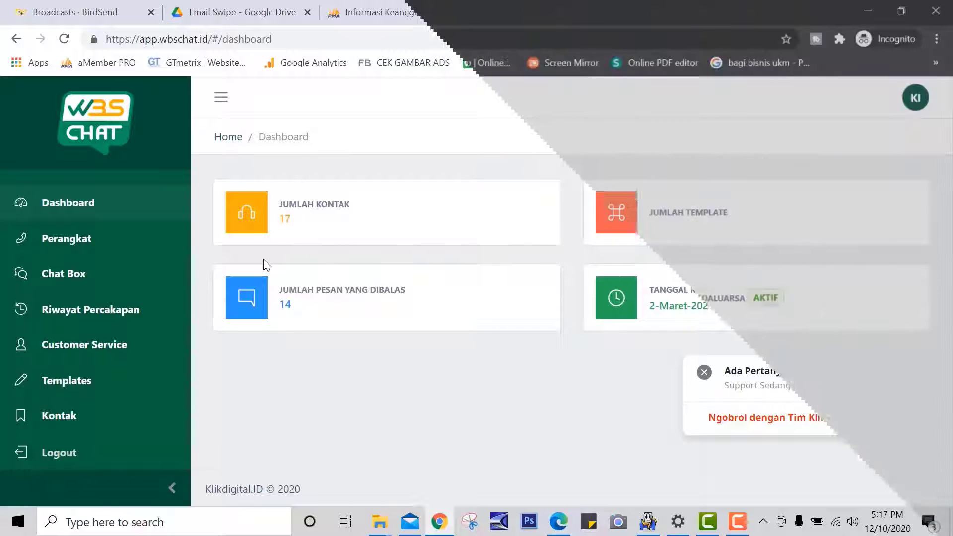
click(92, 248)
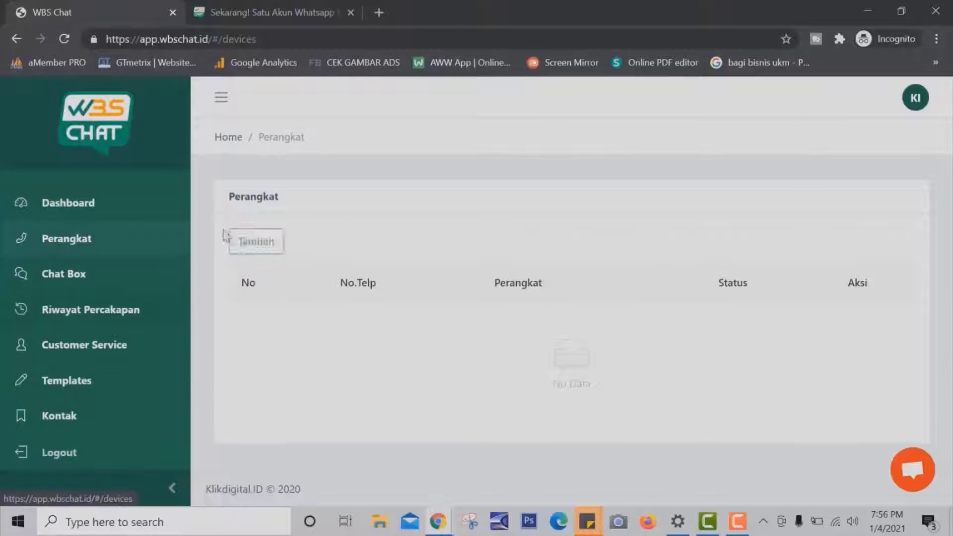
Step: Start adding a new WhatsApp device and generate its linking QR code
click(237, 240)
click(507, 174)
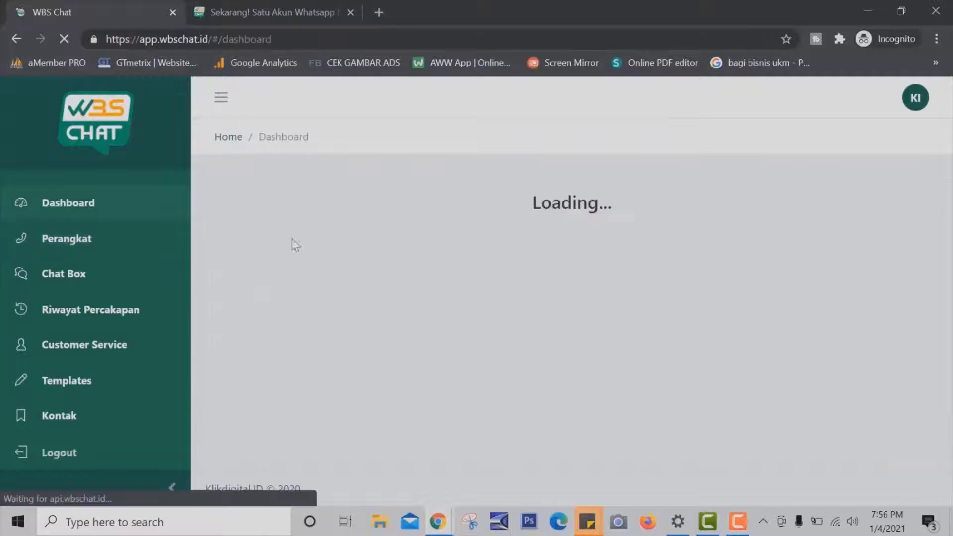
click(124, 345)
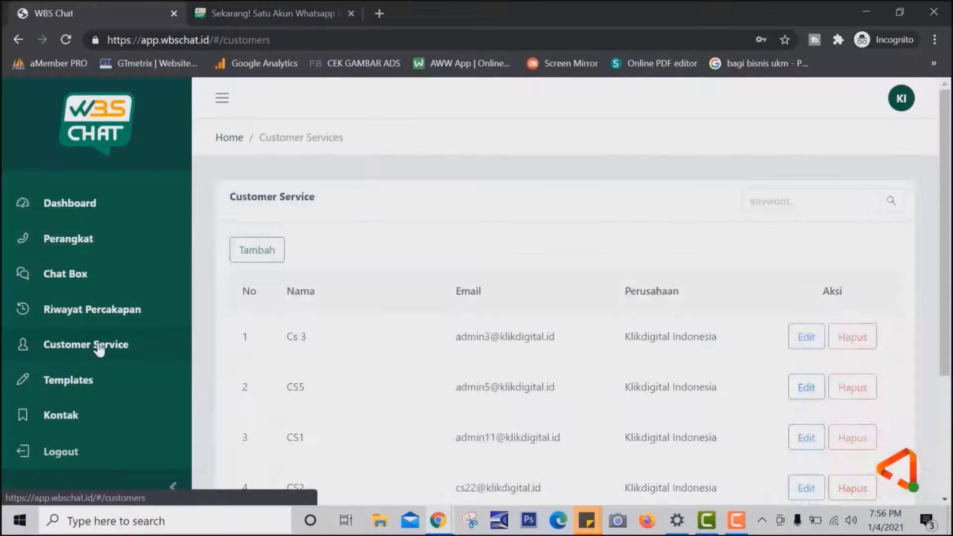
Step: Add customer service agent CS10 with its e-mail address and a password, and save it
click(238, 246)
click(360, 187)
text(CS10)
click(373, 256)
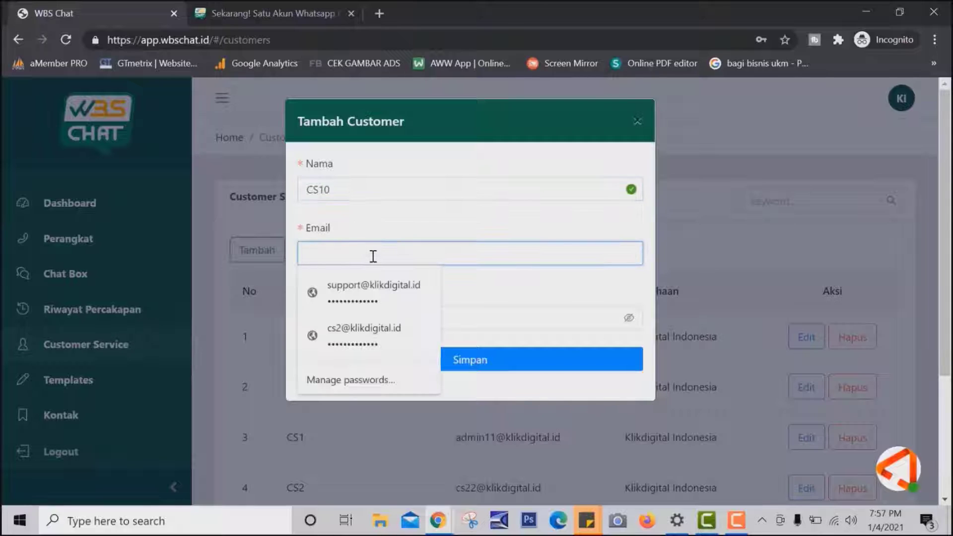
key(Tab)
text(123)
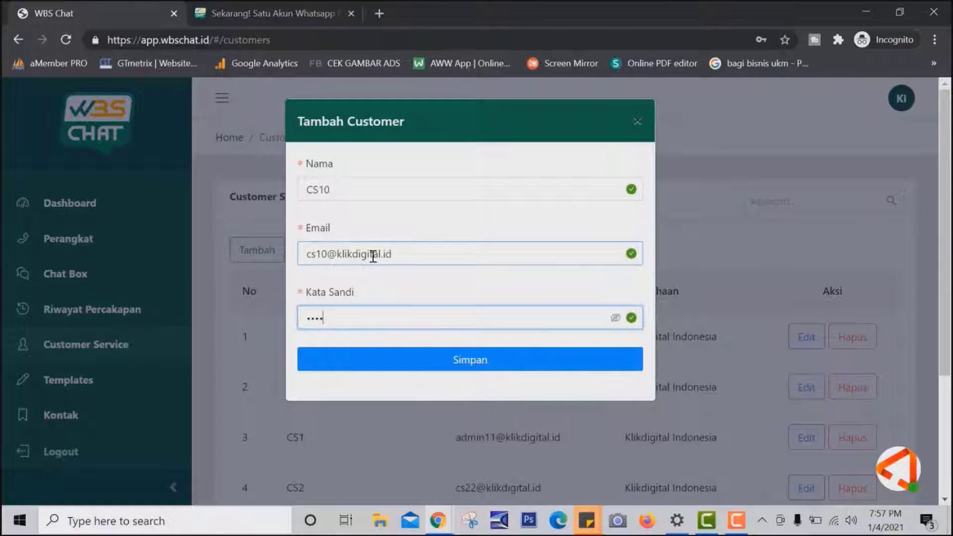
text(4567890123)
click(432, 366)
scroll(500, 427, down, 5)
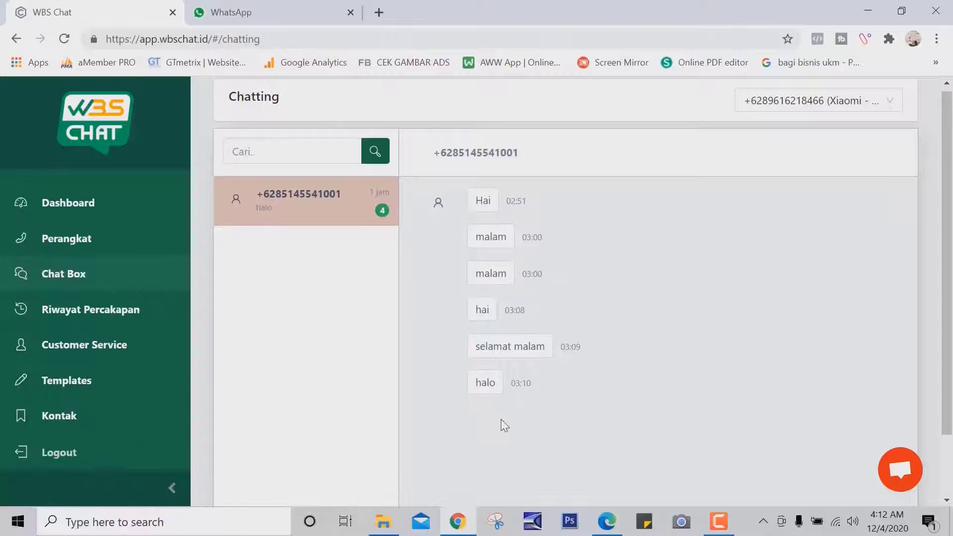
Step: Send 'selamat pagi' to the business number from WhatsApp Web
click(235, 7)
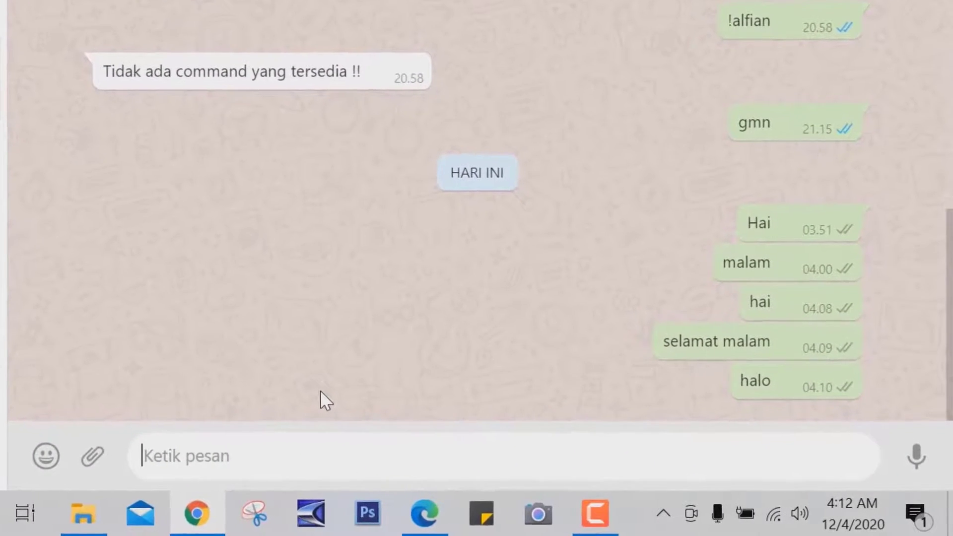
text(selamat pa)
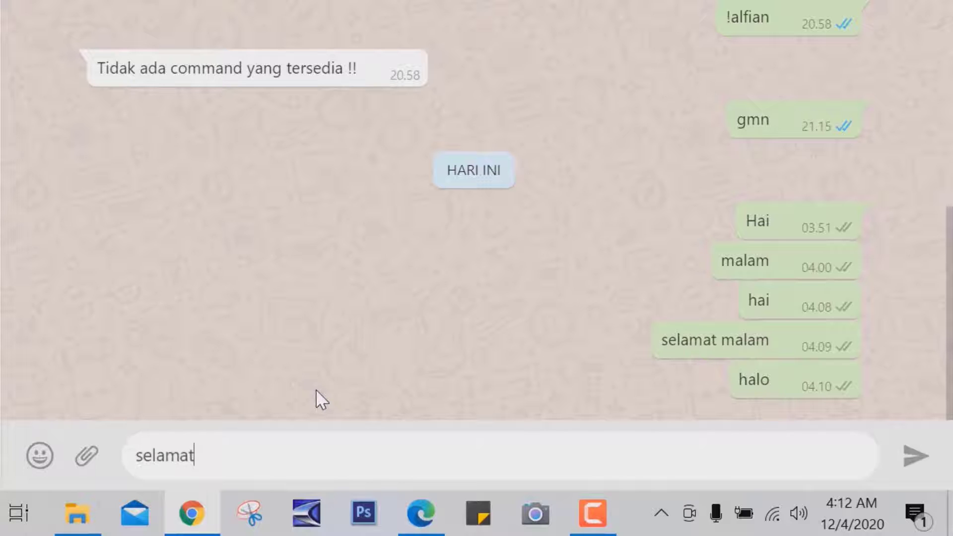
text(gi)
key(Return)
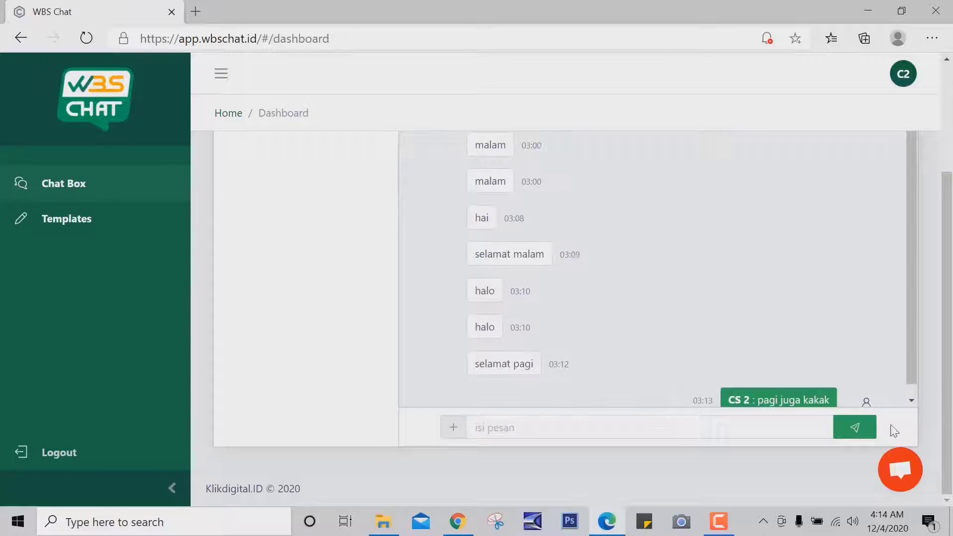
Step: Open the save-number form for the customer, close it without saving, and view the Kontak list
scroll(842, 241, up, 3)
click(750, 223)
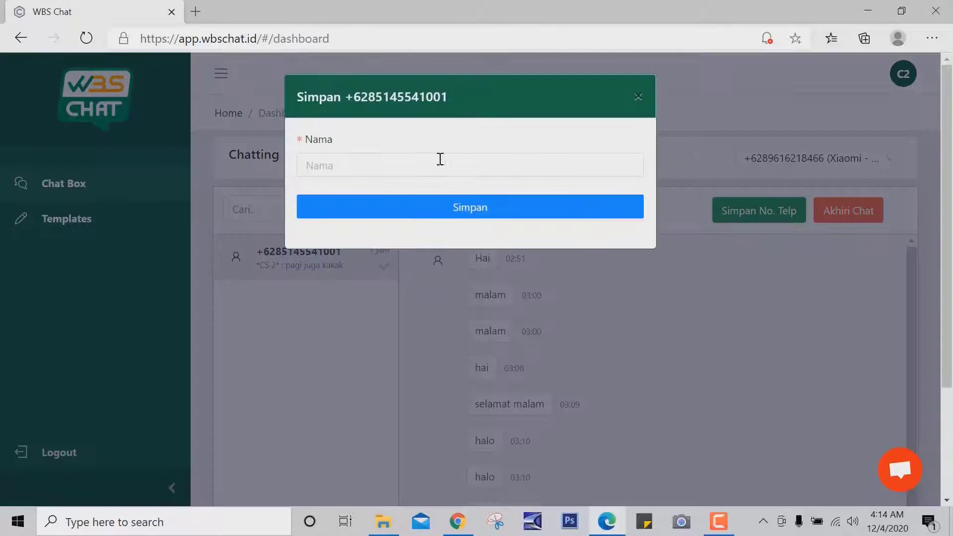
click(452, 162)
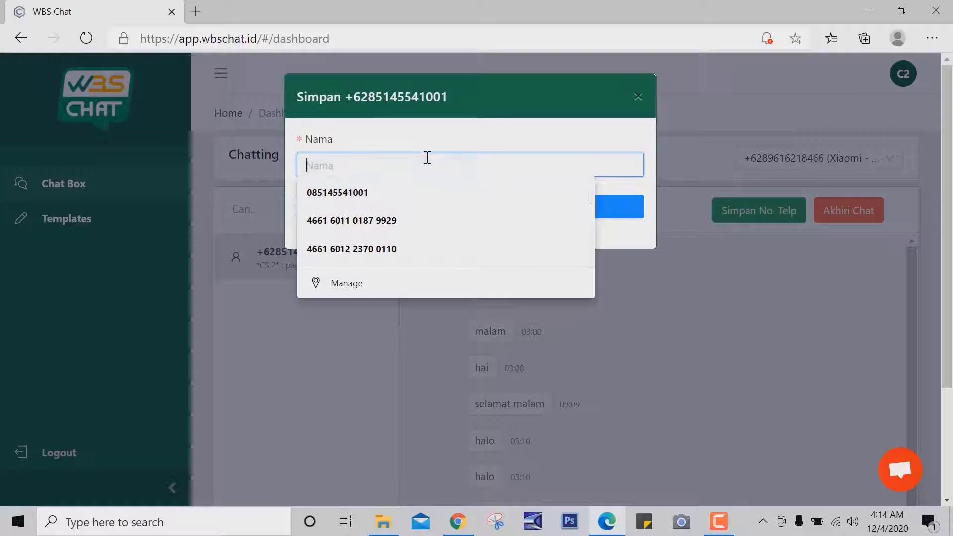
click(507, 130)
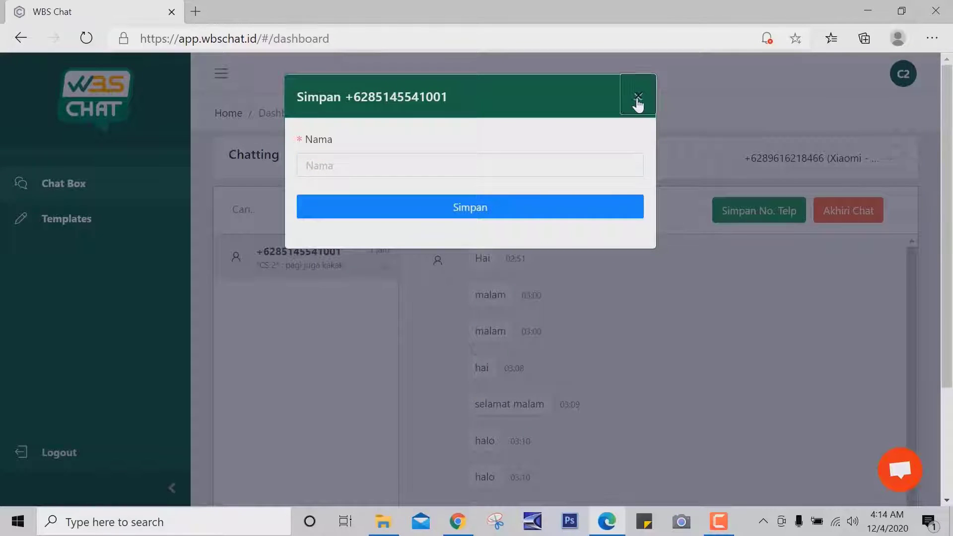
click(638, 98)
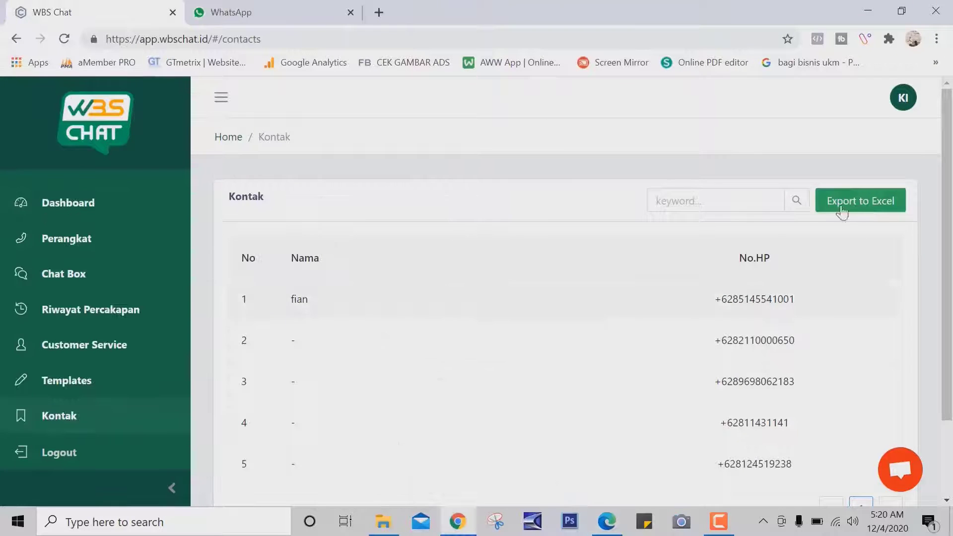
scroll(837, 267, down, 2)
scroll(837, 267, up, 2)
scroll(315, 296, down, 2)
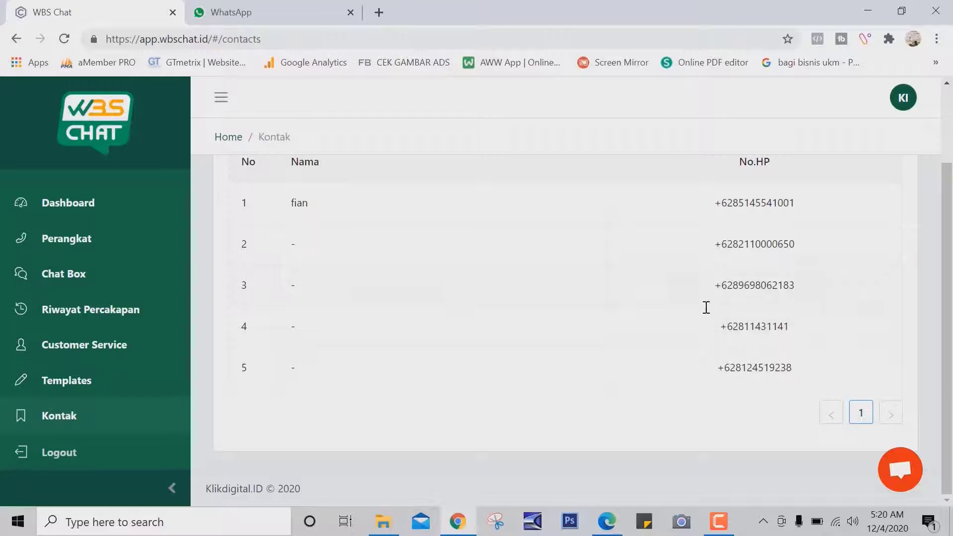
Step: Export the contacts to Contacts-4-12-2020.xls and open the downloaded spreadsheet
scroll(920, 306, up, 2)
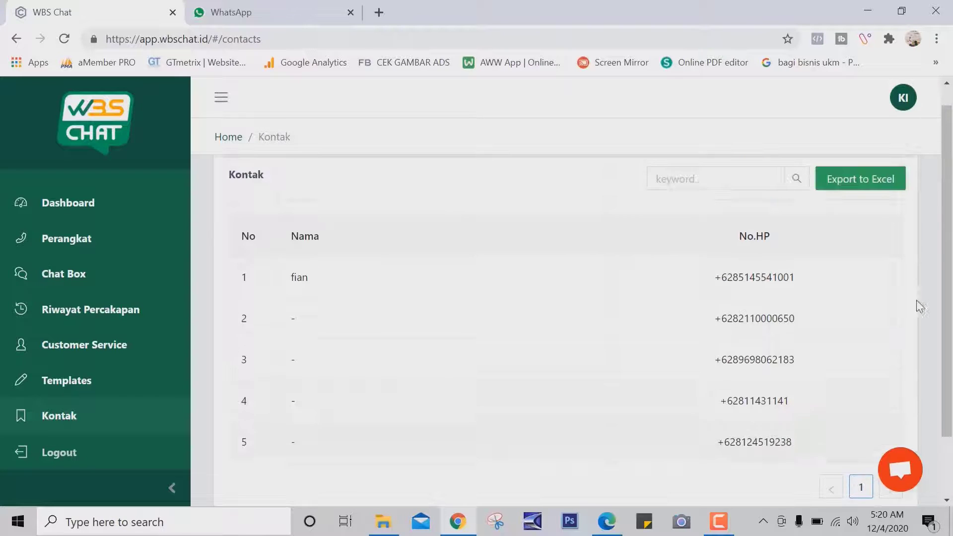
click(848, 184)
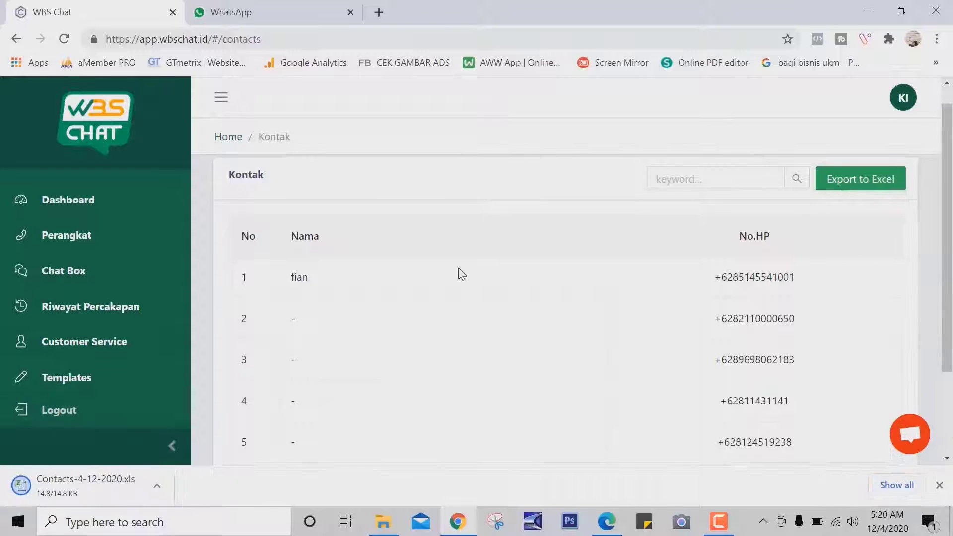
click(83, 490)
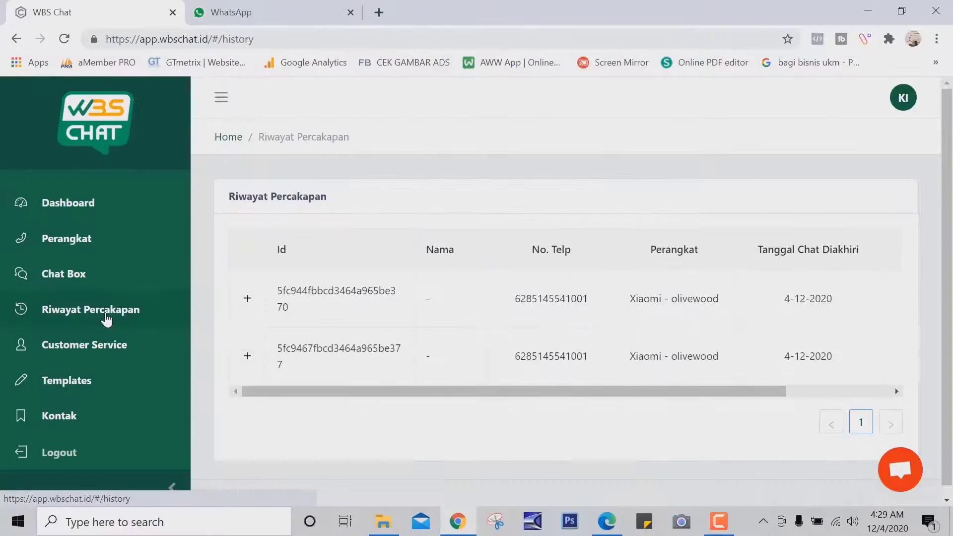
Step: View the second conversation's messages in Riwayat Percakapan, then close the history view
drag(401, 390, 760, 406)
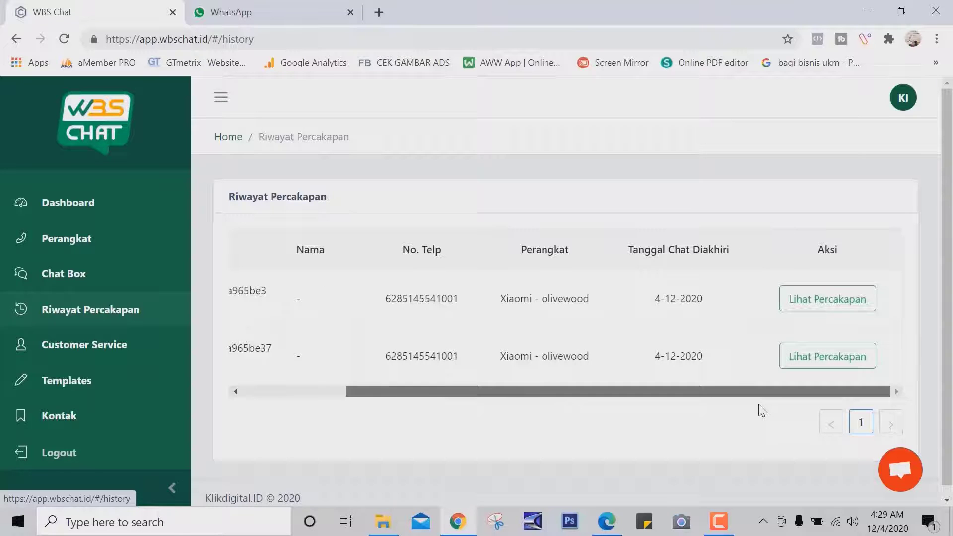
drag(385, 392, 348, 393)
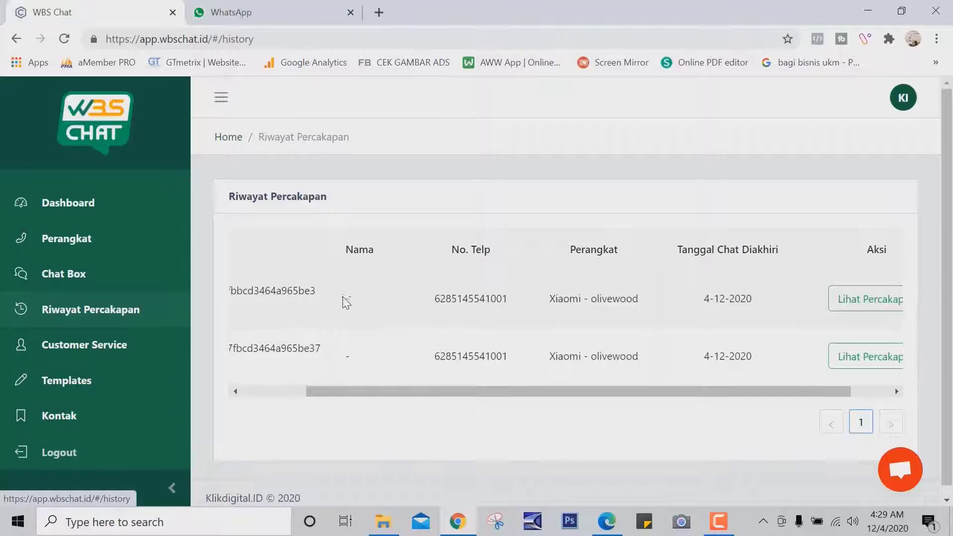
triple_click(447, 254)
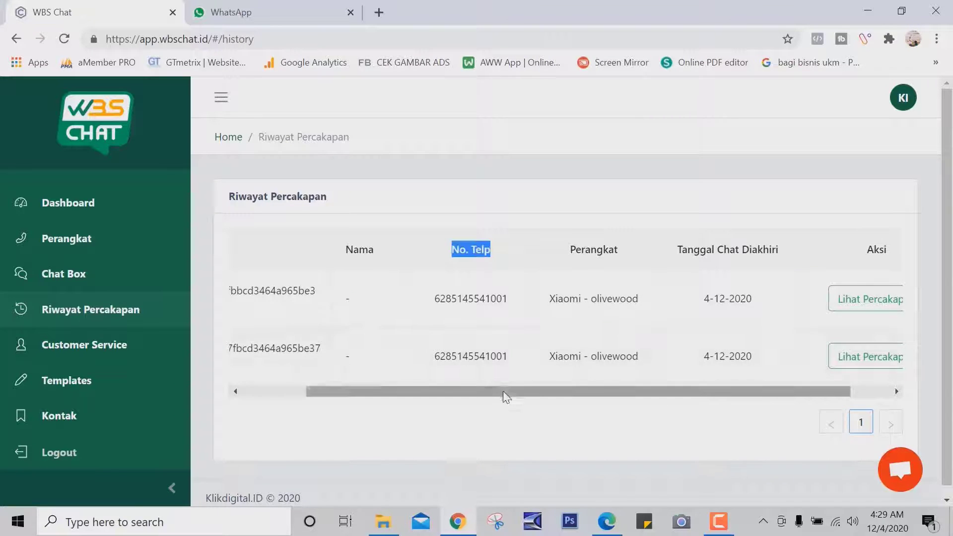
drag(505, 396, 625, 271)
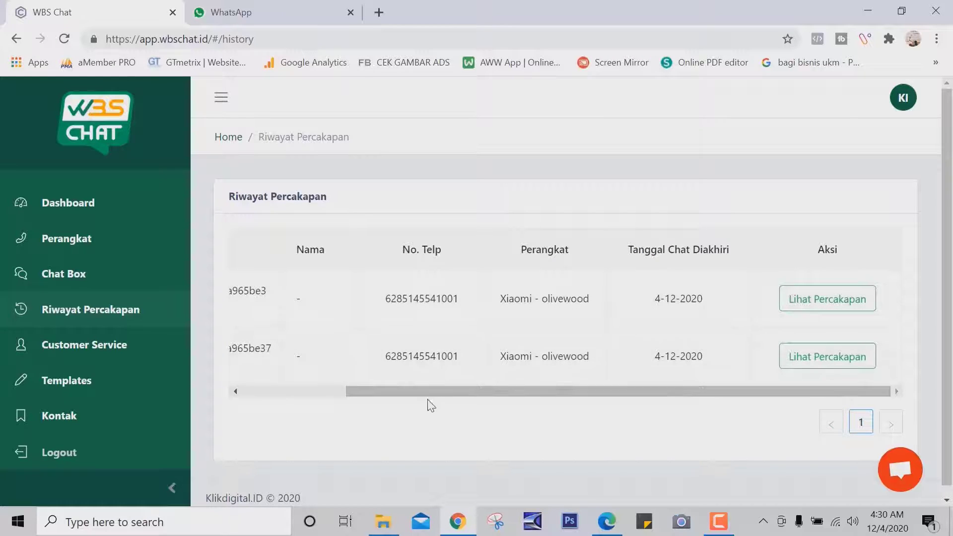
click(843, 361)
scroll(362, 277, down, 10)
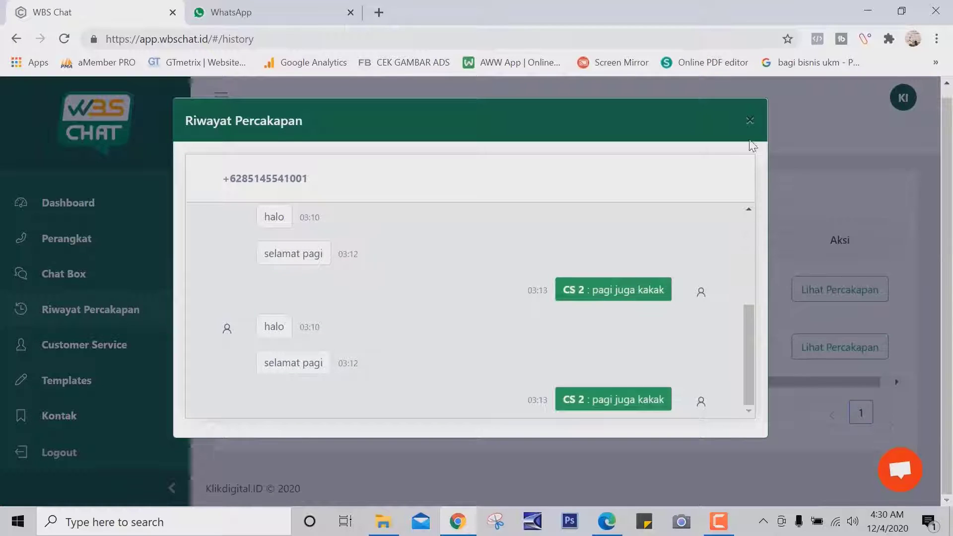
click(751, 121)
Step: Expand row 2 to show its agent, duration 0:2:2 and 9 total messages
drag(745, 383, 372, 383)
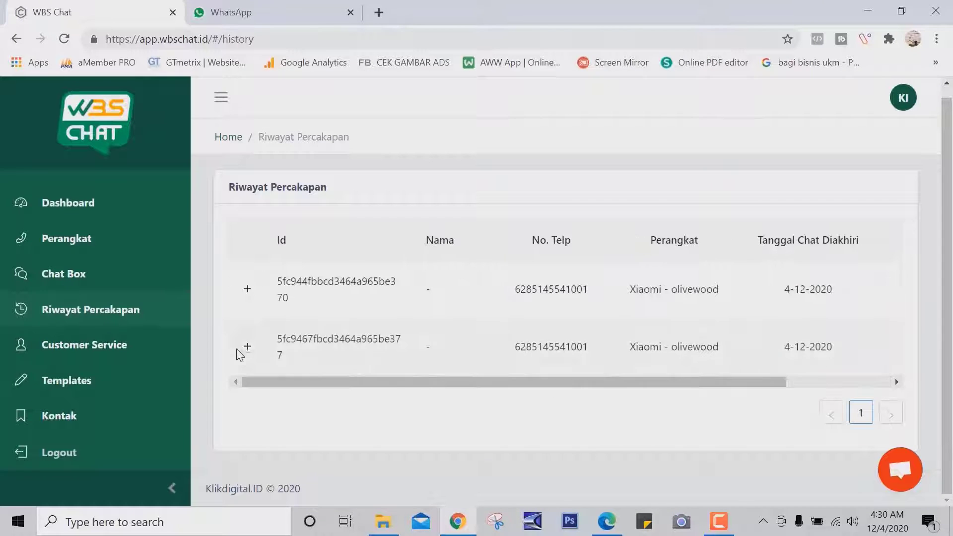
click(247, 347)
scroll(658, 420, down, 2)
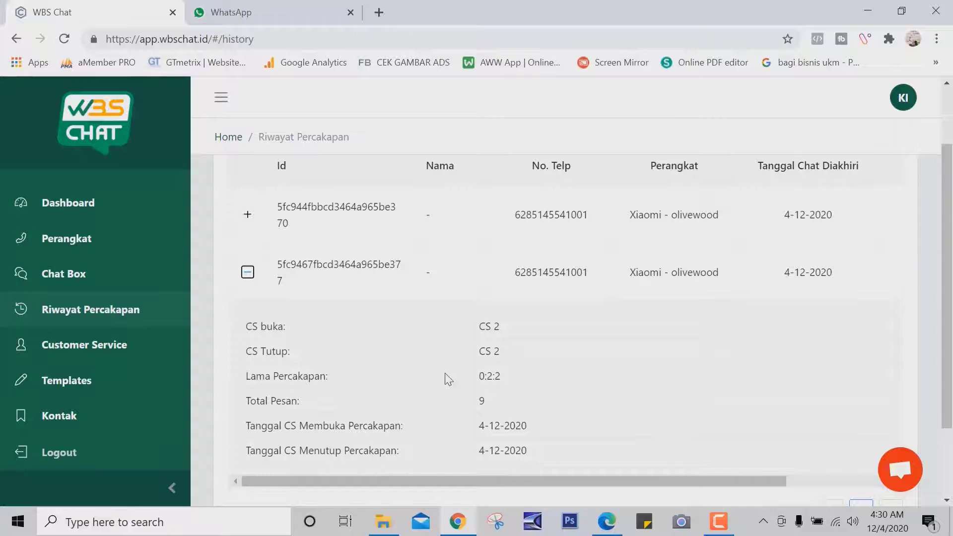
scroll(305, 351, down, 2)
scroll(249, 311, up, 3)
Step: Fill the chat message with the salam greeting via the /salam template suggestion
text(?)
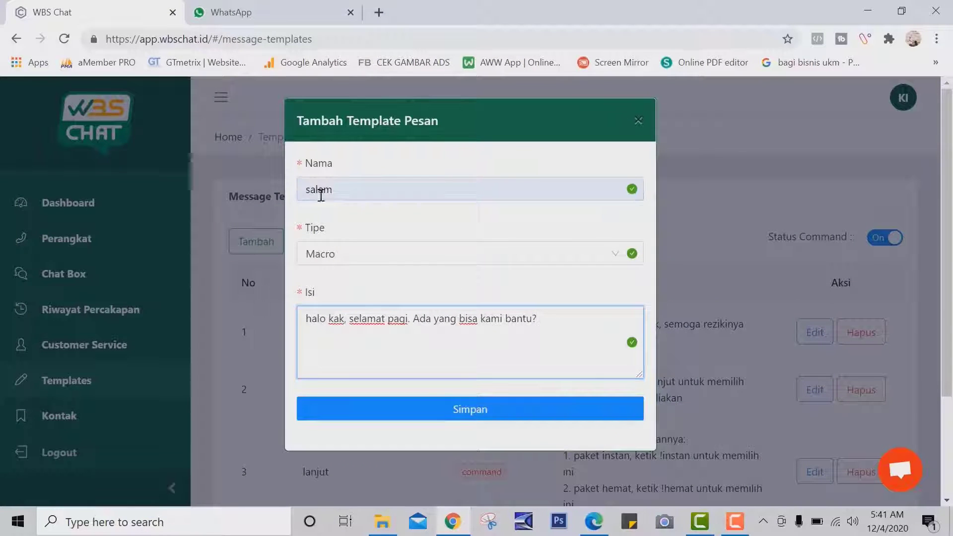
click(321, 196)
drag(359, 318, 329, 177)
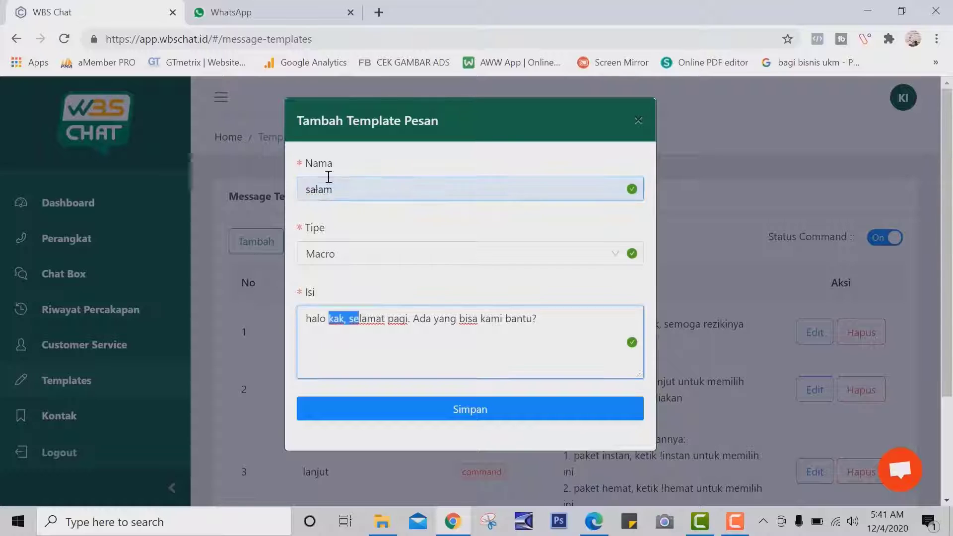
click(322, 192)
text(/)
key(BackSpace)
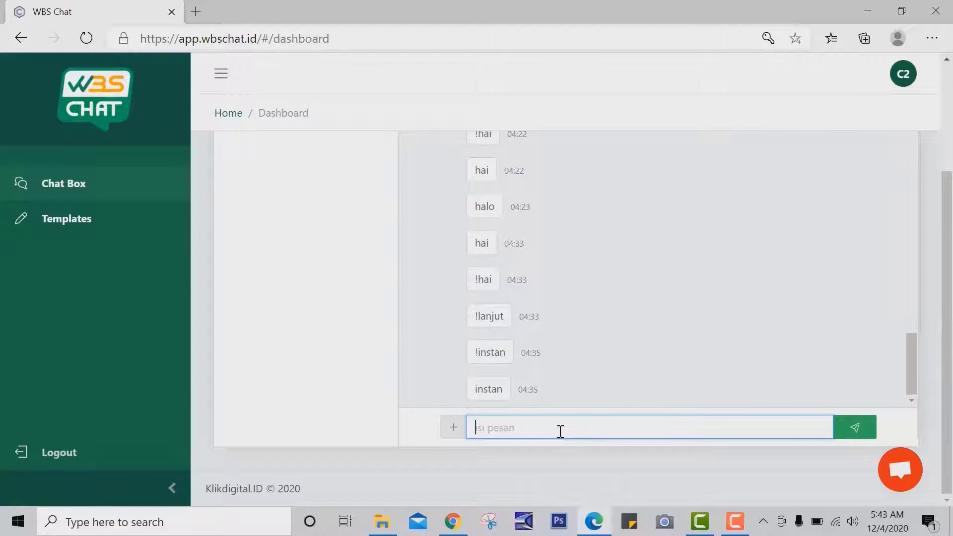
text(/)
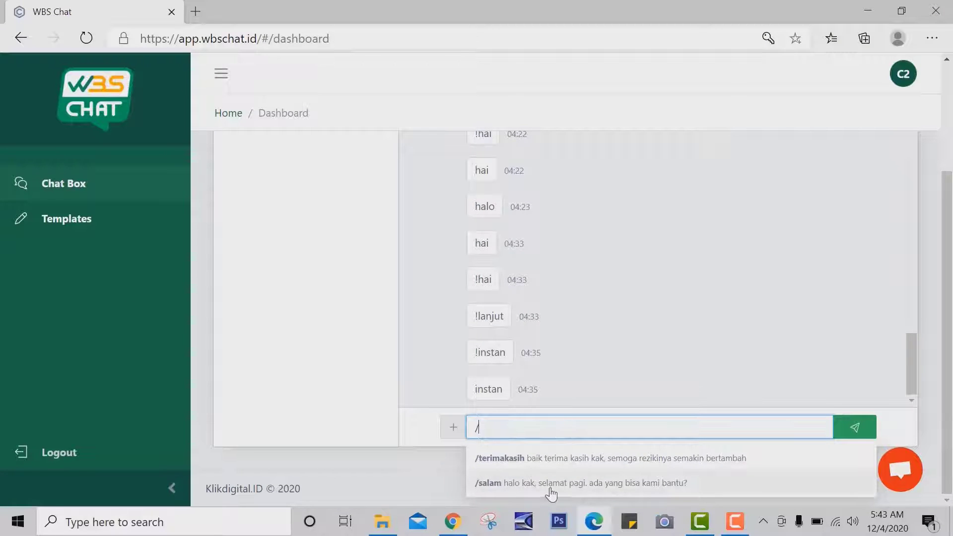
click(548, 484)
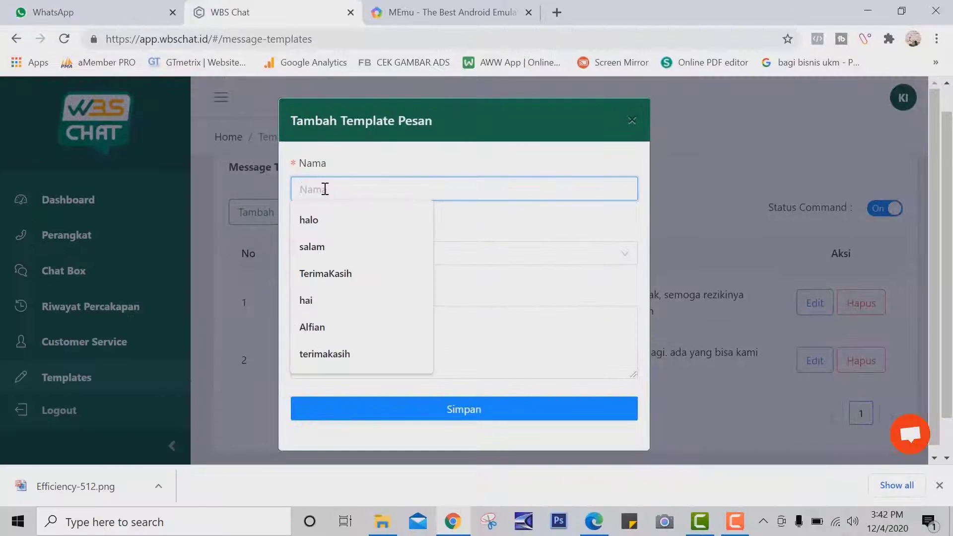
Step: Create the Command template Digitalproduk with a product-list reply
text(Digitalproduk)
click(327, 254)
click(331, 284)
click(337, 324)
text(Berikut Beberapa ProduWbschat)
key(Return)
text(2. Wbspro)
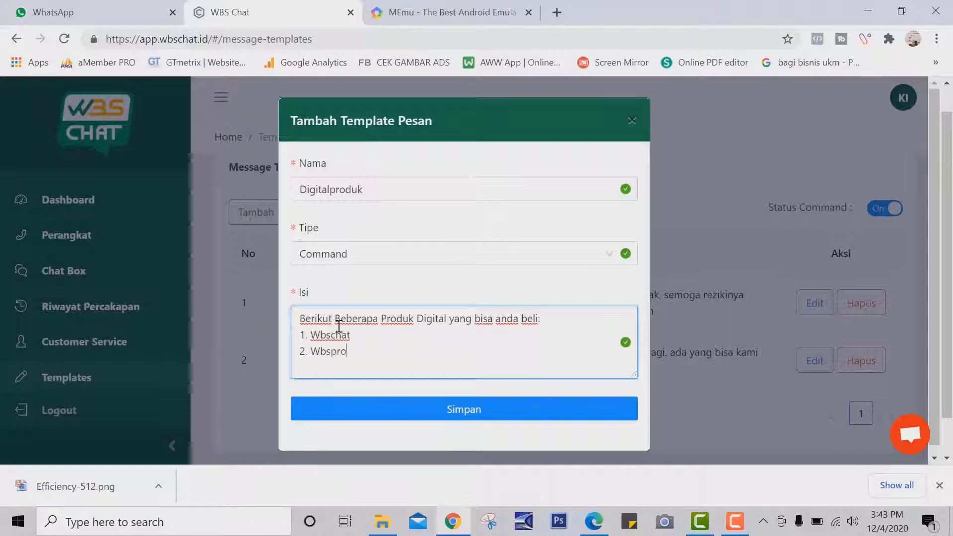
click(436, 408)
Step: Create the Command template Produkfisik with reply 'Berikut ini beberapa motivasi'
click(255, 210)
click(330, 190)
text(Produkfisik)
click(328, 254)
click(330, 283)
click(396, 347)
text(Berikut ini beberapa pr)
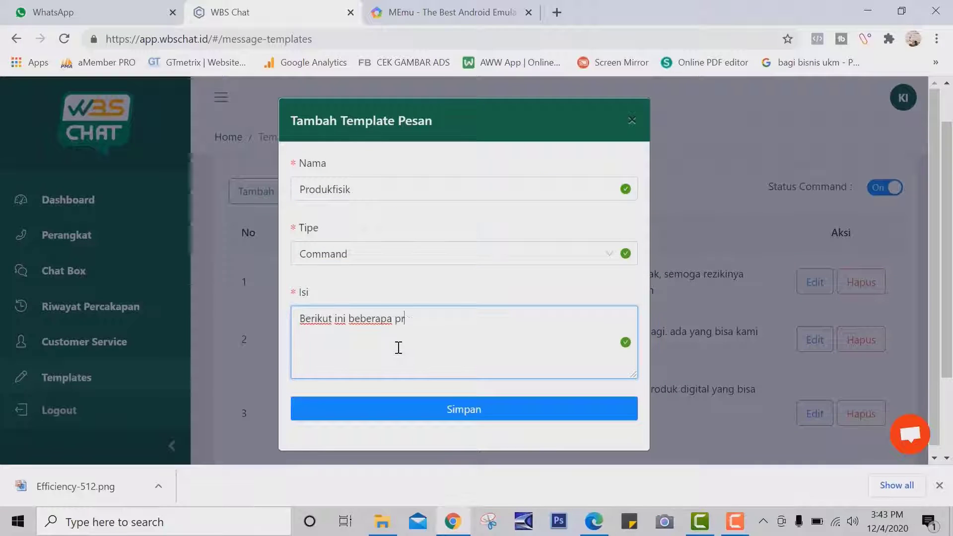
text( motivasi)
click(409, 410)
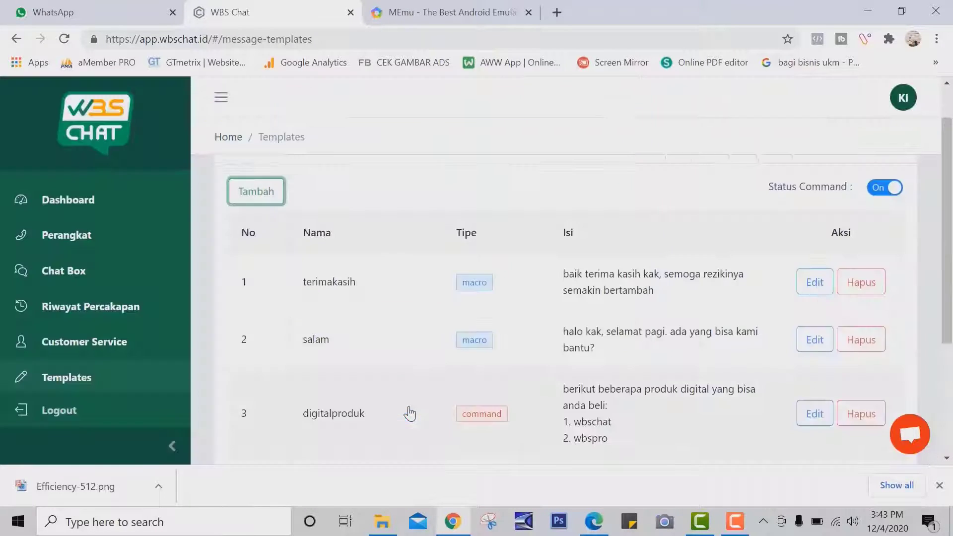
Step: Create the Command template bukubisnis with reply 'Untuk buku bisnis'
scroll(530, 435, down, 2)
drag(311, 404, 347, 402)
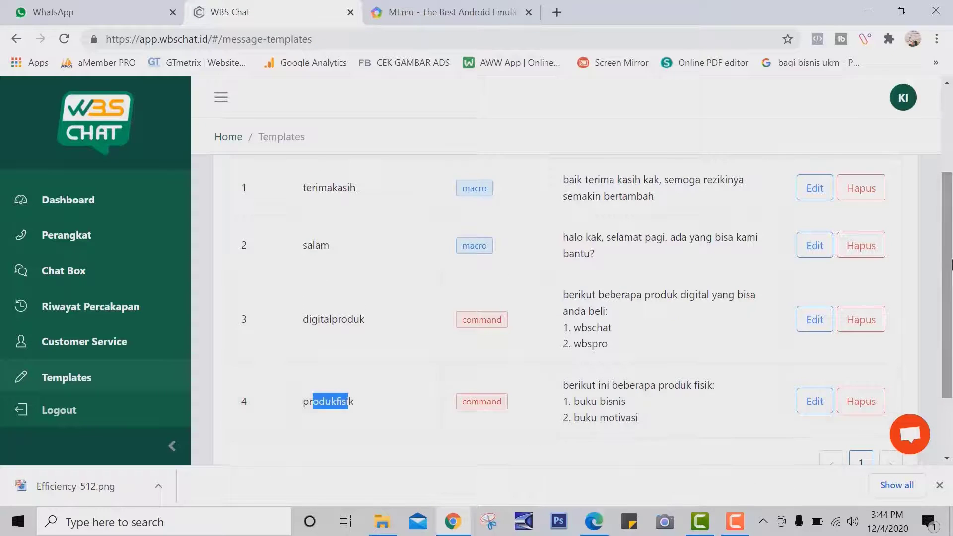
scroll(348, 402, up, 3)
click(256, 237)
click(326, 198)
text(bukubisnis)
click(348, 254)
click(368, 284)
click(350, 330)
text(Untuk buku bisnis)
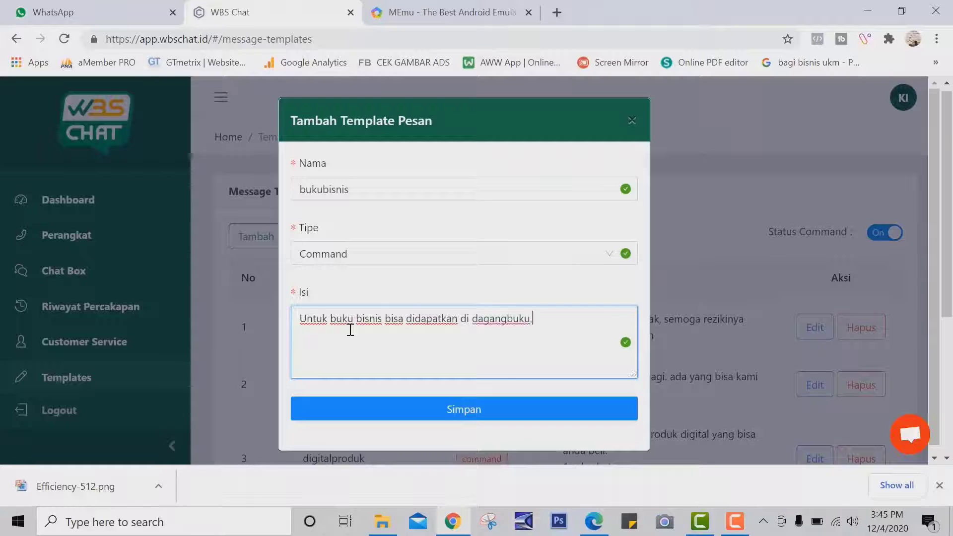
click(450, 415)
Step: Send 'halo' in WhatsApp to trigger the auto-reply listing the commands
scroll(546, 348, down, 5)
scroll(643, 343, up, 2)
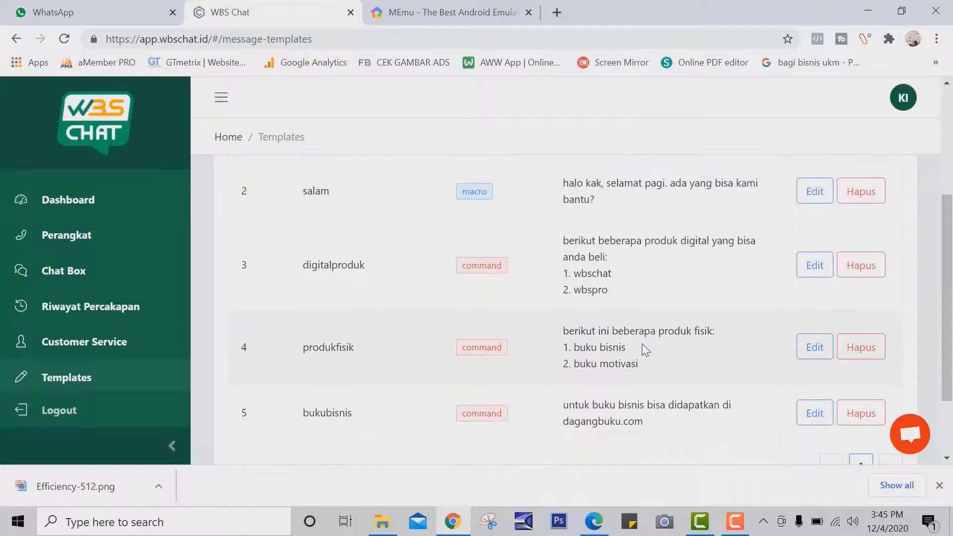
scroll(646, 350, down, 1)
text(halo)
key(Return)
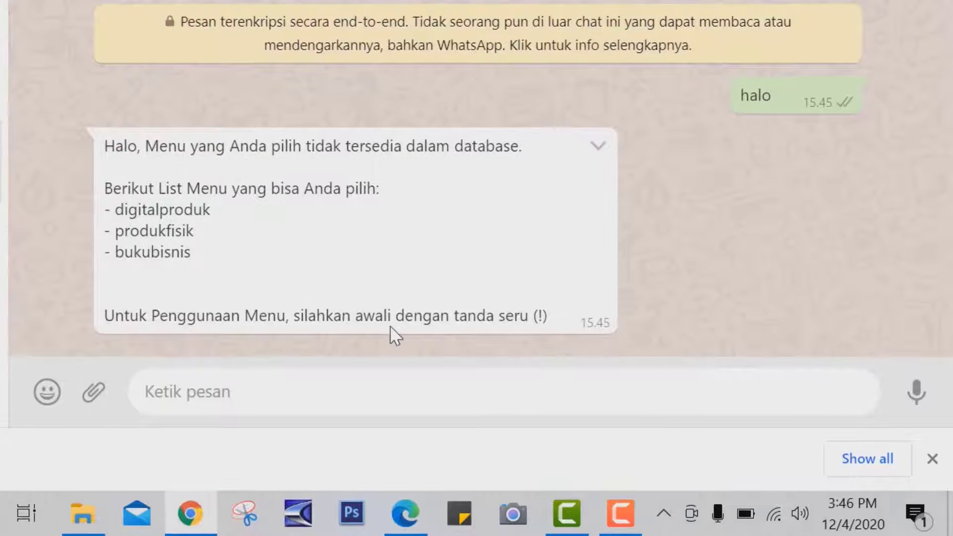
Step: Send !digitalproduk, digitalproduk and !bukubisnis to check the bot's command replies
text(!digitalproduk)
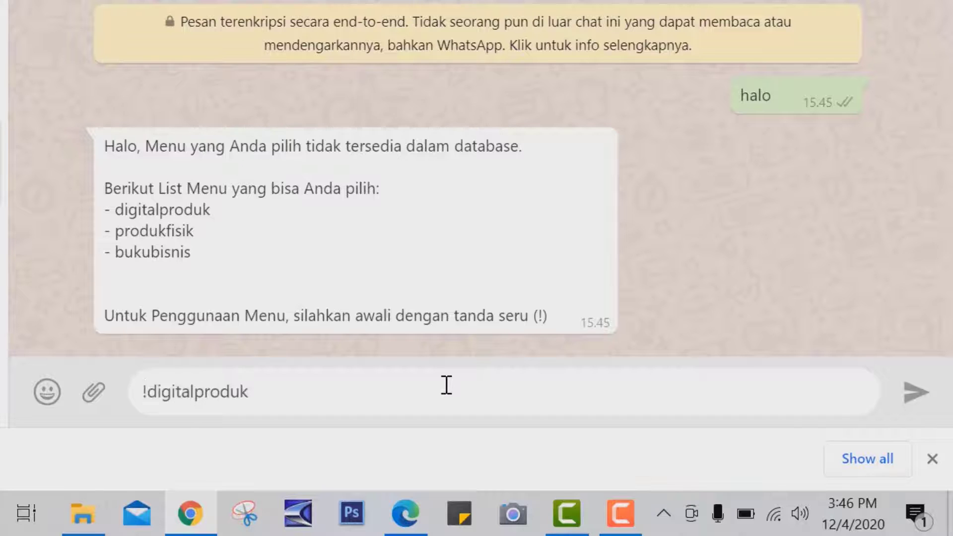
key(Return)
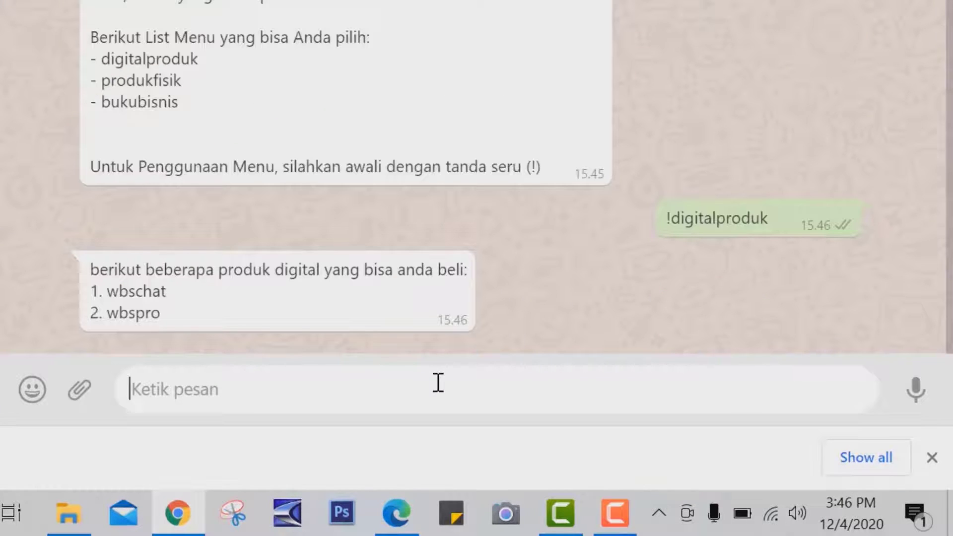
text(diigtalproduk)
key(Return)
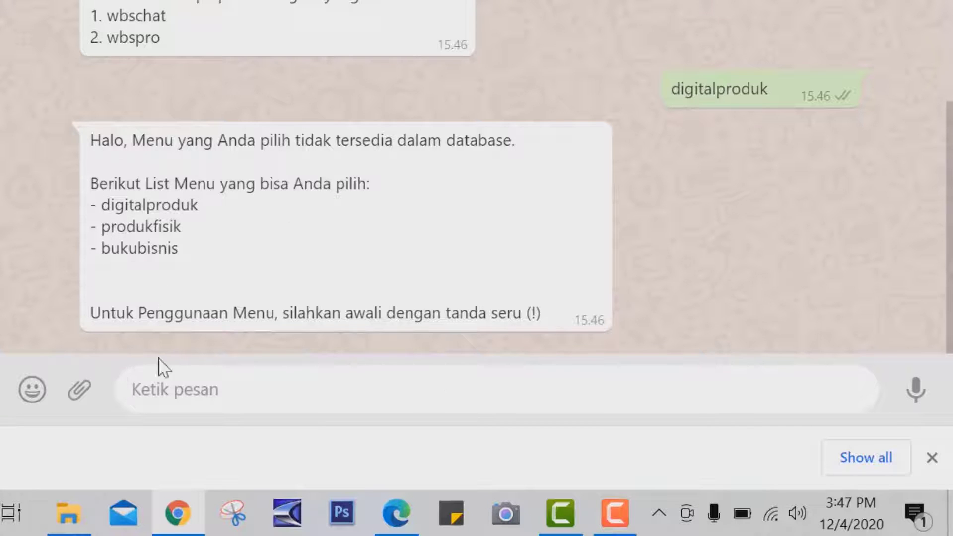
text(!bukubisnis)
key(Return)
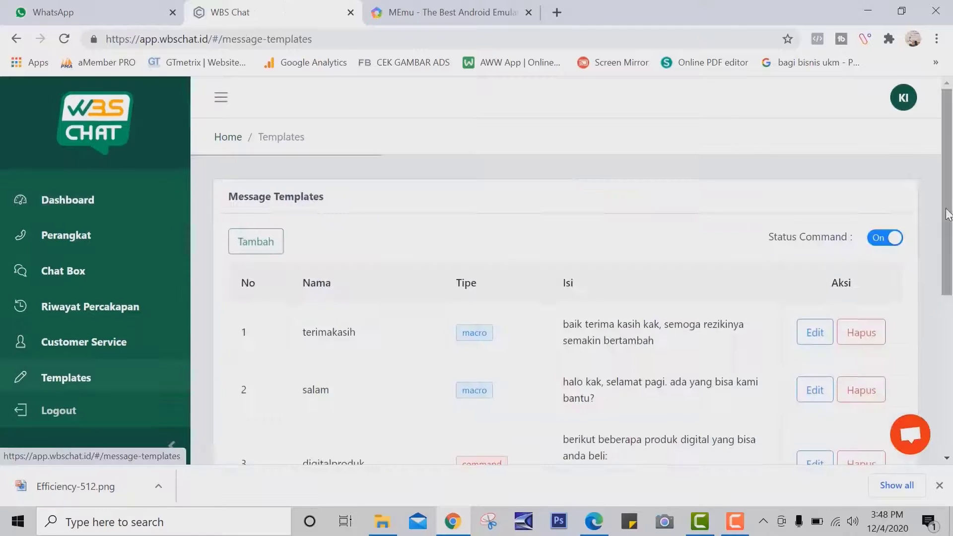
mouse_move(949, 217)
mouse_down()
mouse_move(951, 355)
mouse_move(949, 219)
mouse_up()
scroll(604, 313, down, 1)
drag(465, 396, 528, 397)
drag(949, 292, 950, 337)
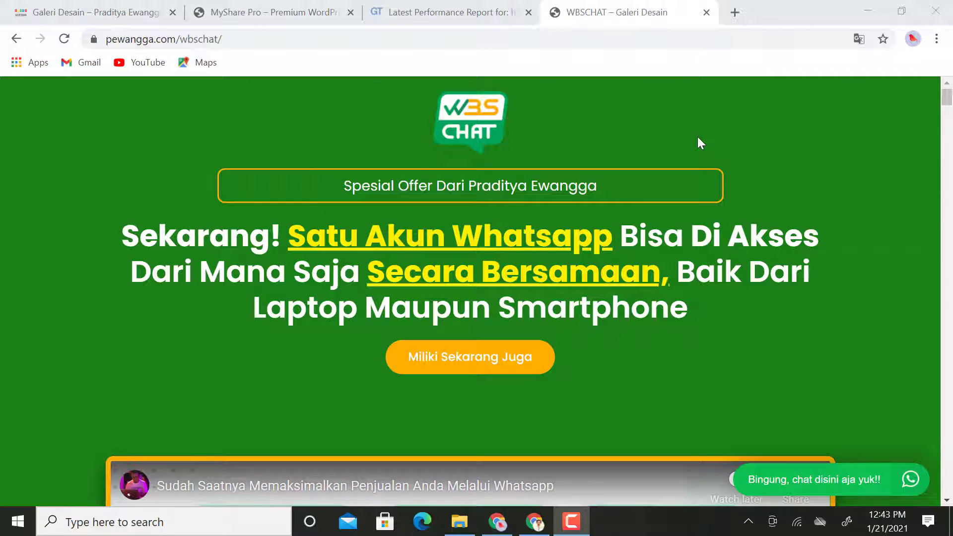